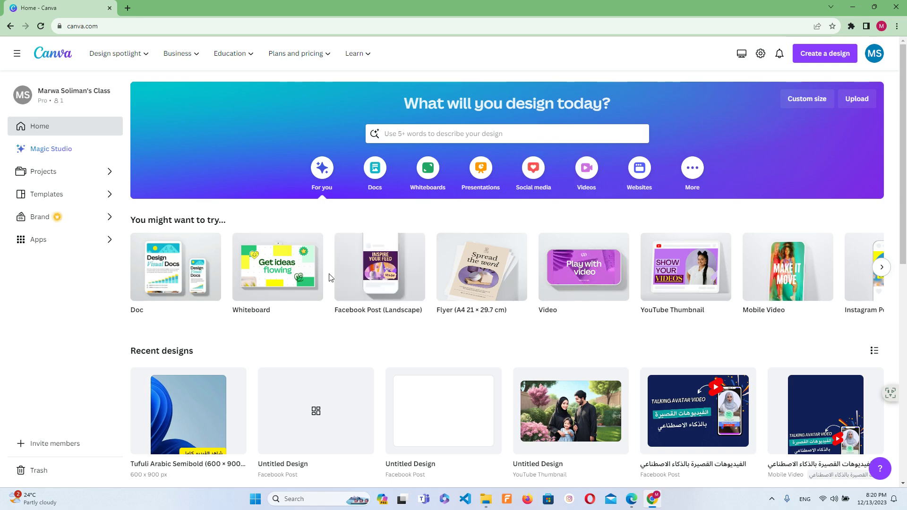
Step: Open the TypeGradient app in a new Instagram Post (Square) design
left_click(41, 242)
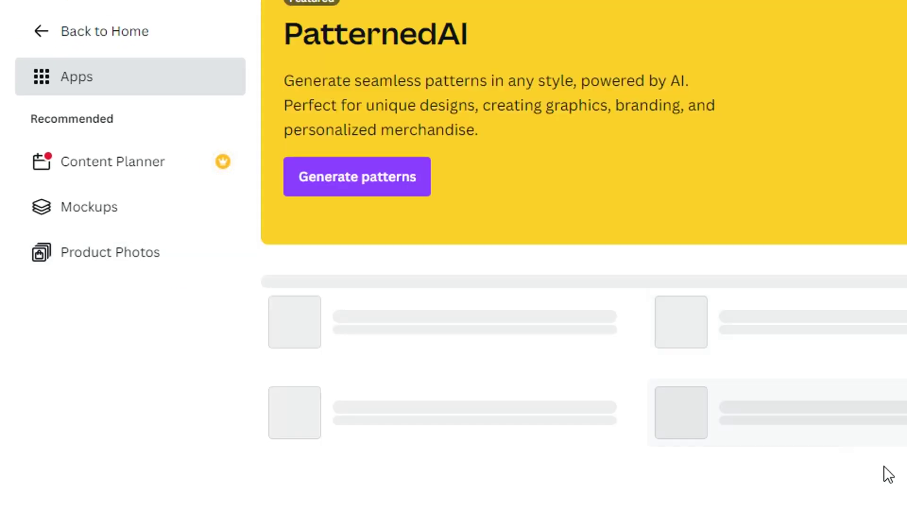
scroll(883, 466, "down", 5)
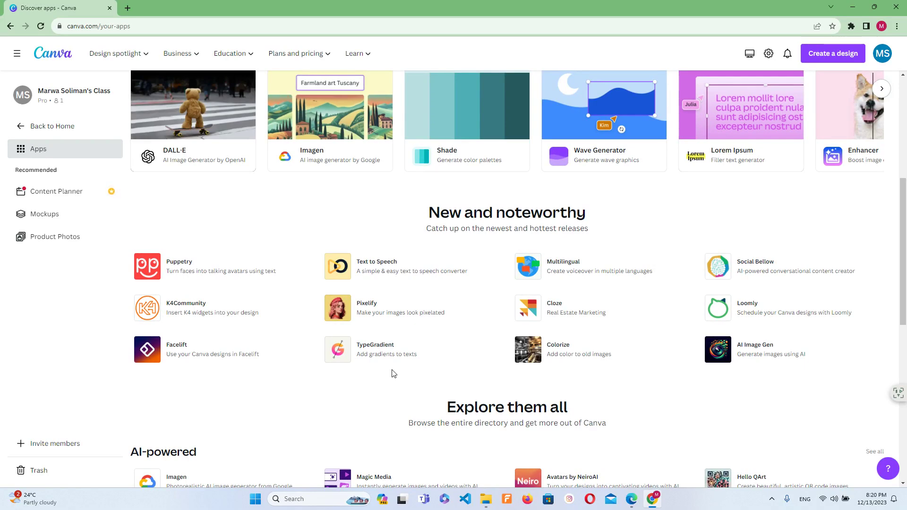
left_click(355, 357)
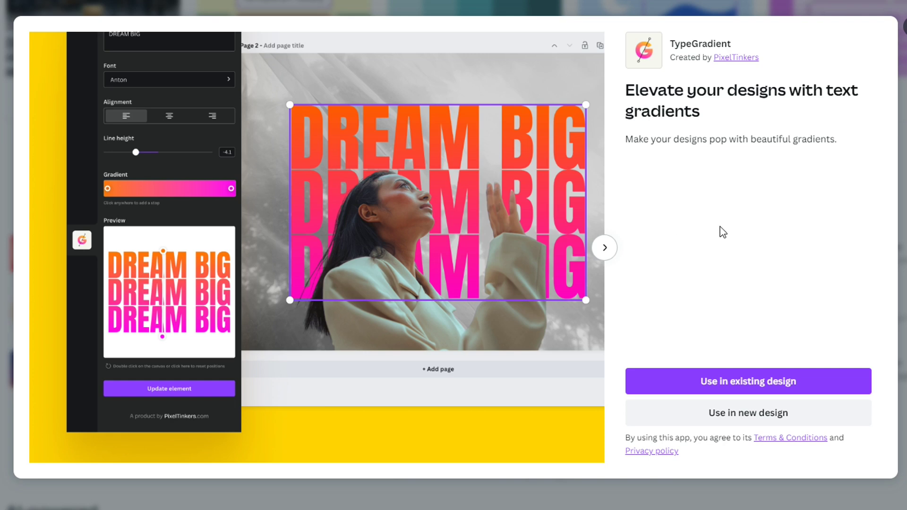
left_click(745, 421)
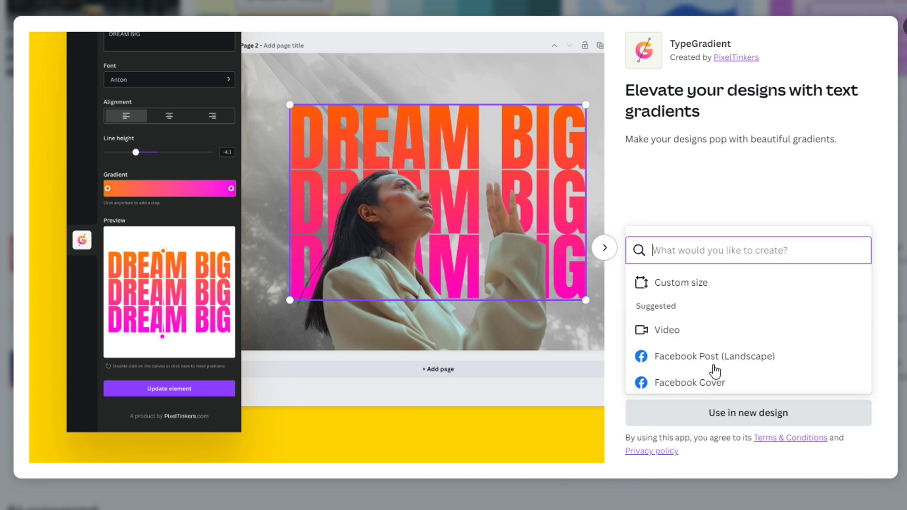
scroll(753, 324, "down", 2)
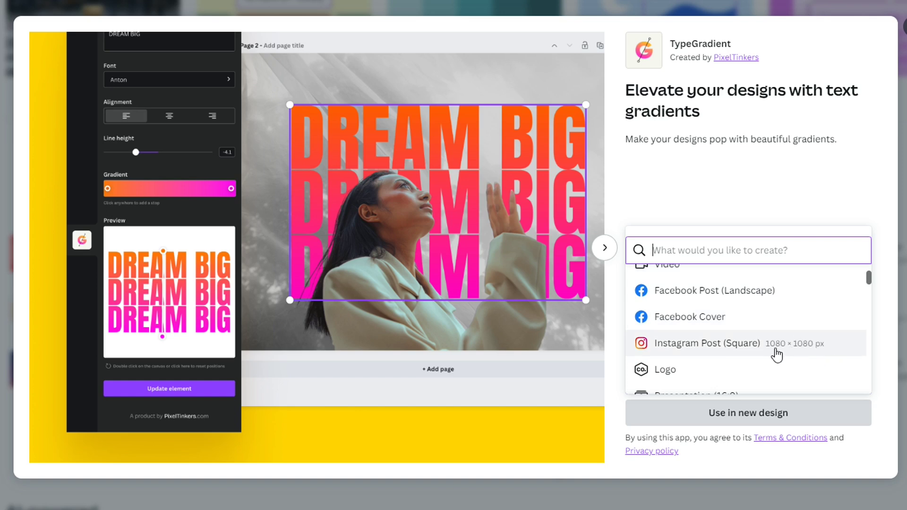
left_click(751, 349)
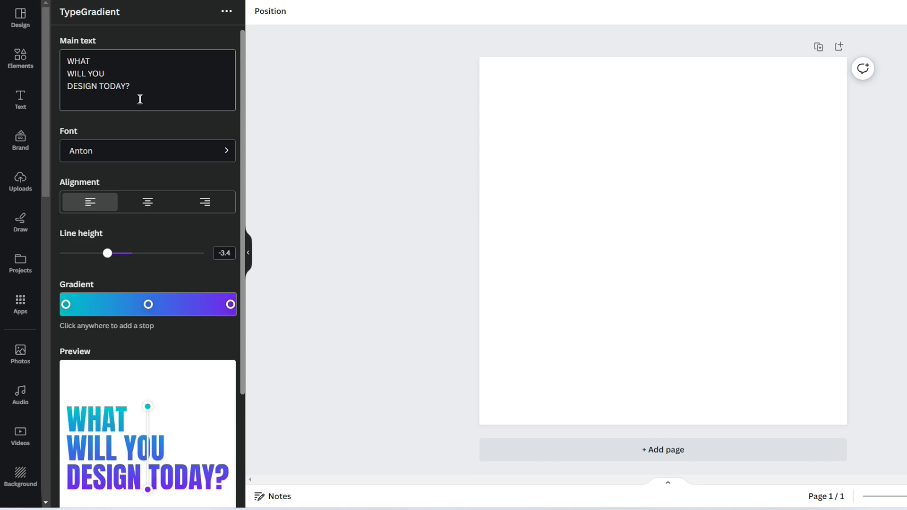
Step: Change the second line of the gradient's main text to "WILL BE"
left_click_drag(137, 87, 61, 66)
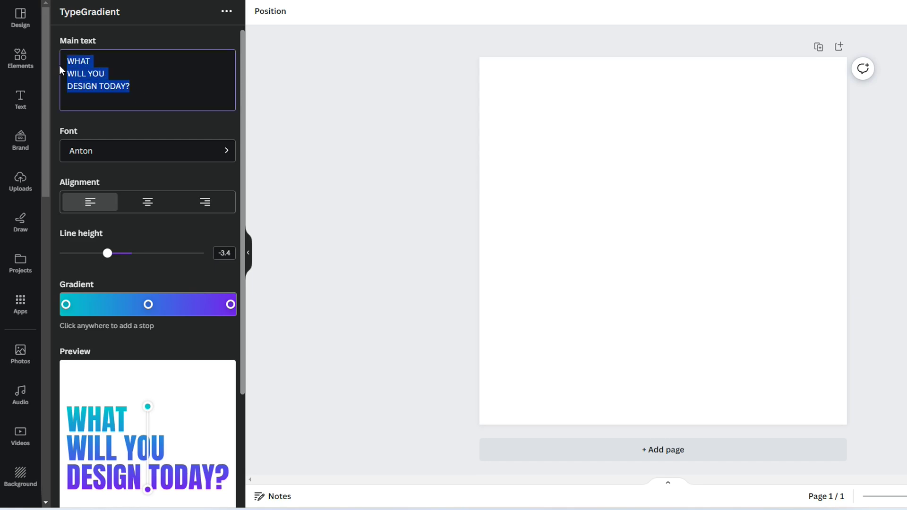
left_click(109, 78)
left_click_drag(107, 75, 87, 74)
type("be")
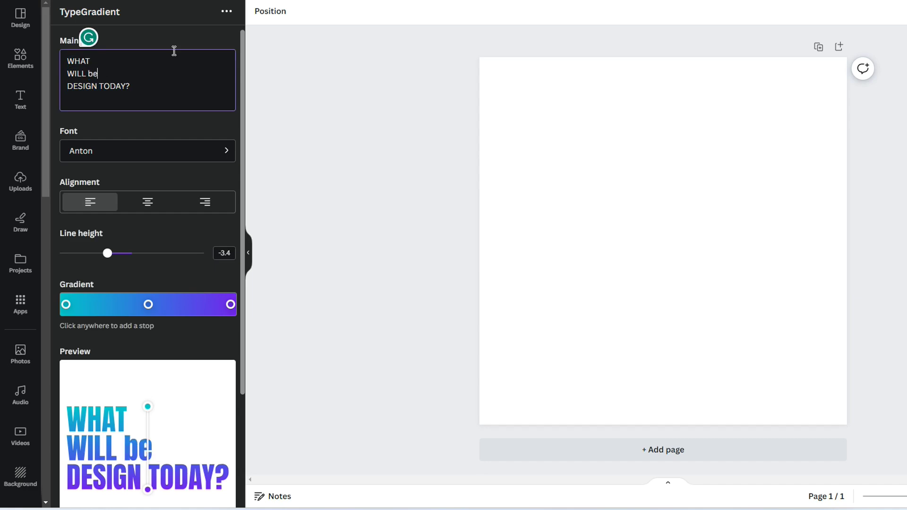
double_click(85, 86)
left_click(98, 75)
key("BackSpace")
key("BackSpace")
type("BE")
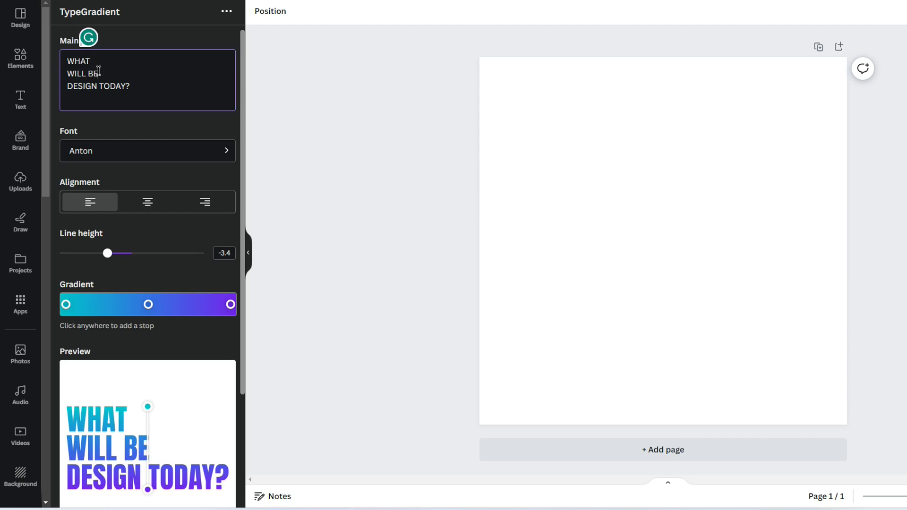
Step: Replace the third line of the main text with "YOUR NEXT VIDEO ?"
double_click(75, 88)
type("You")
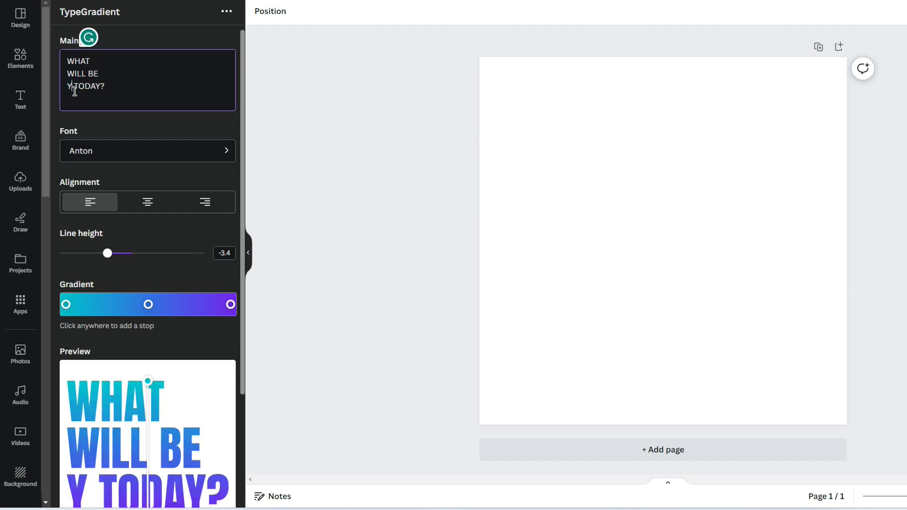
key("BackSpace")
key("BackSpace")
type("OUR NEXT")
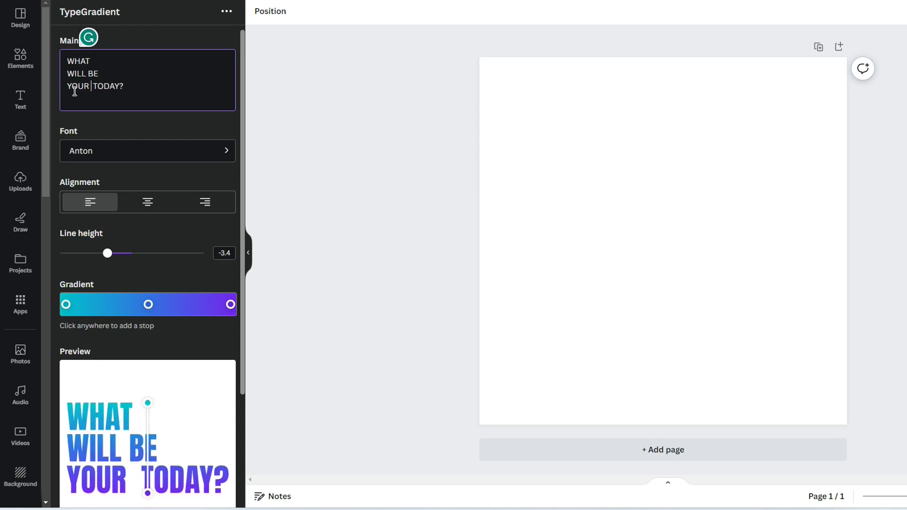
type(" VIDEO")
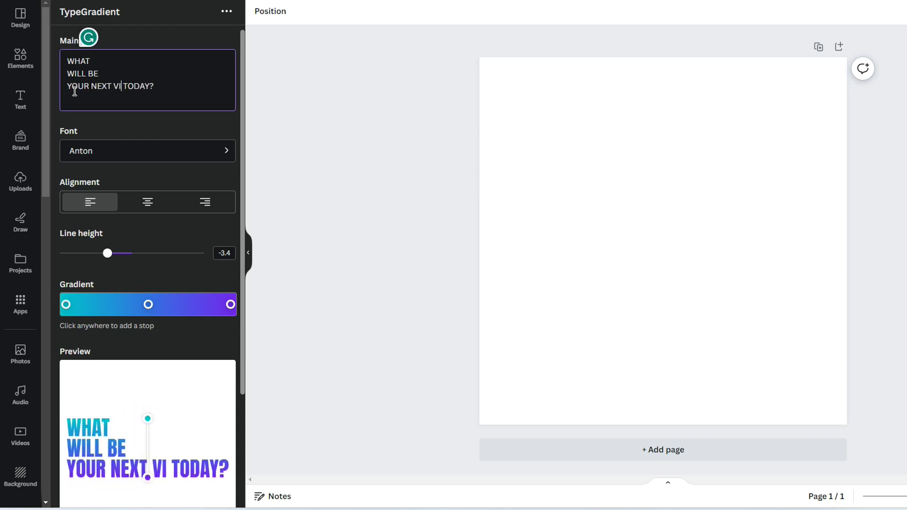
left_click_drag(141, 87, 62, 61)
key("BackSpace")
Step: Replace the main text with Grammarly's suggested version, "What will be your next video?"
left_click(77, 104)
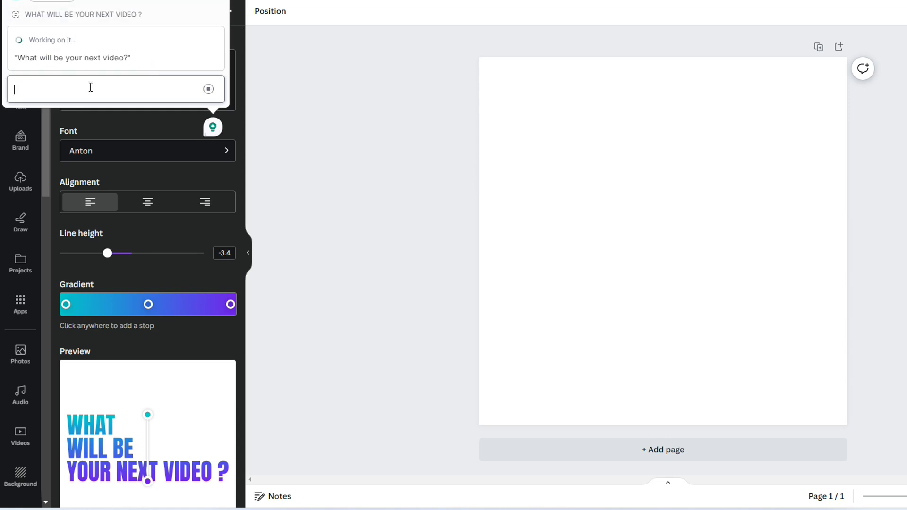
left_click(30, 15)
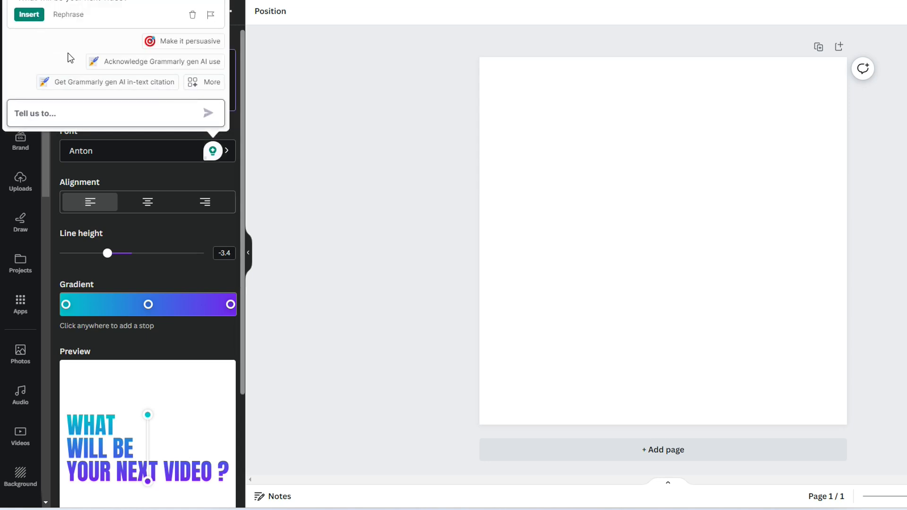
left_click(261, 119)
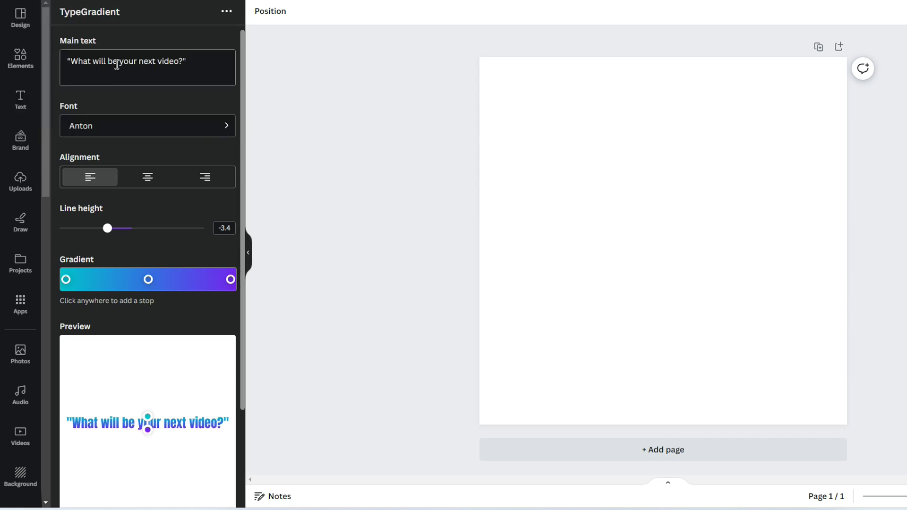
Step: Split the main text into three lines, breaking after "What" and after "will be"
left_click(125, 79)
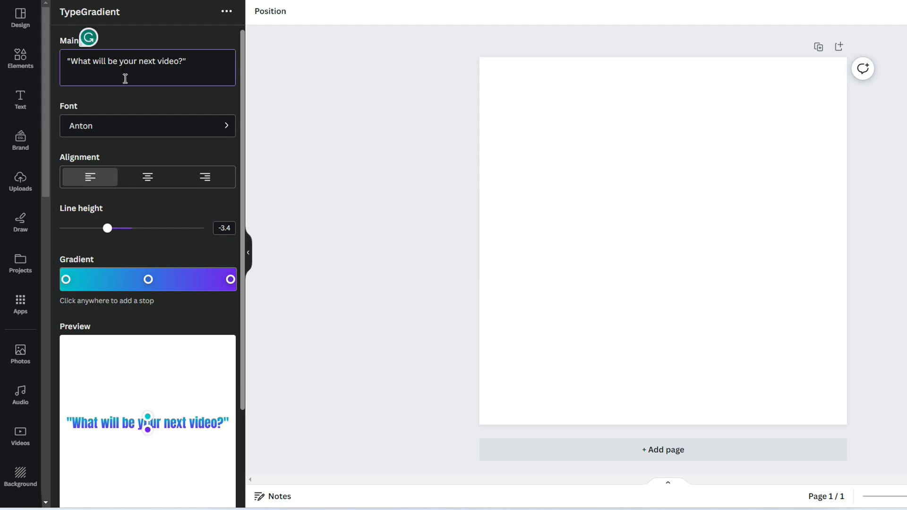
key("Return")
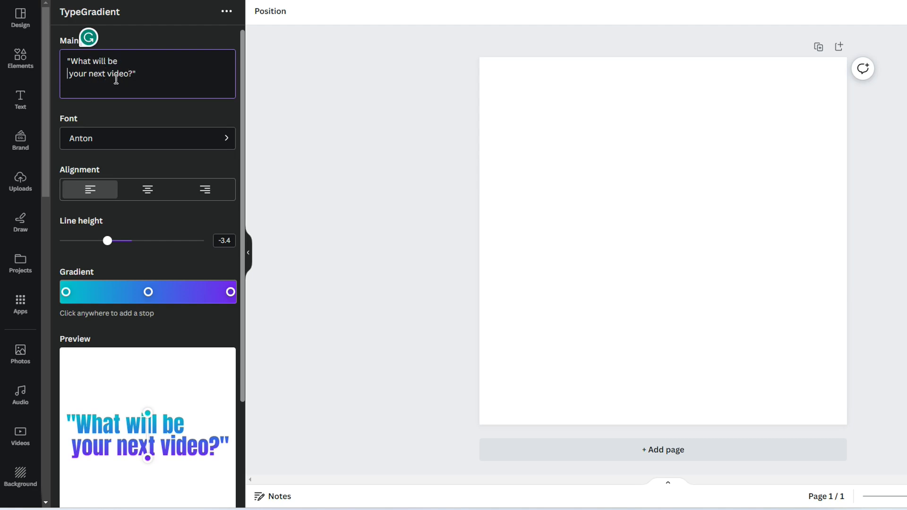
left_click(93, 61)
key("Return")
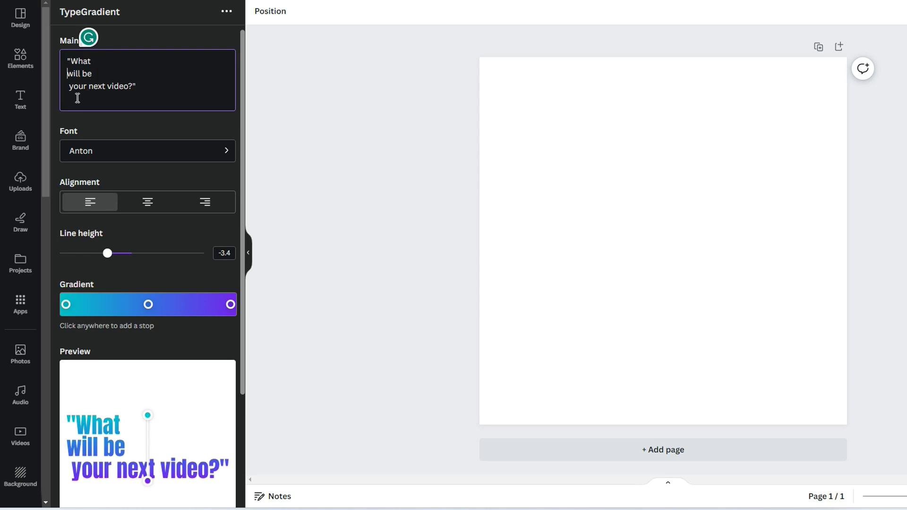
Step: Search the font list for "arabic" fonts and return to the text settings
left_click(223, 147)
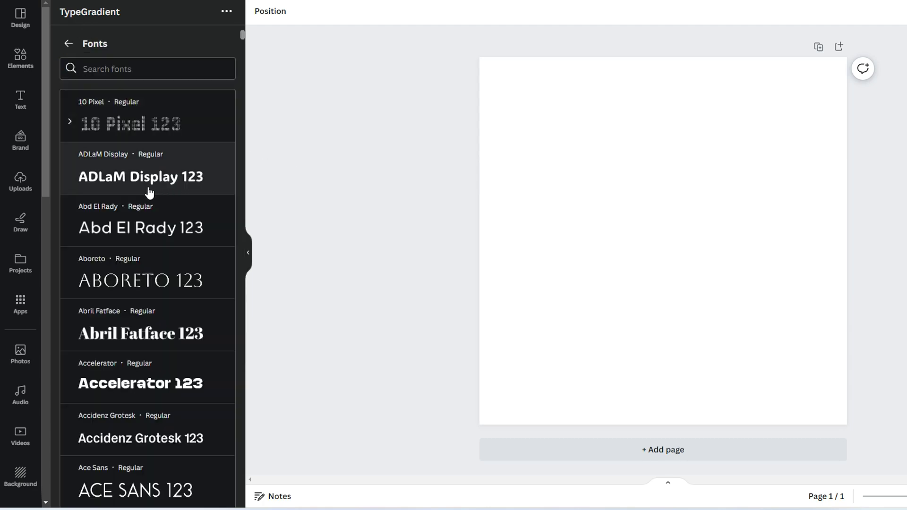
left_click(114, 68)
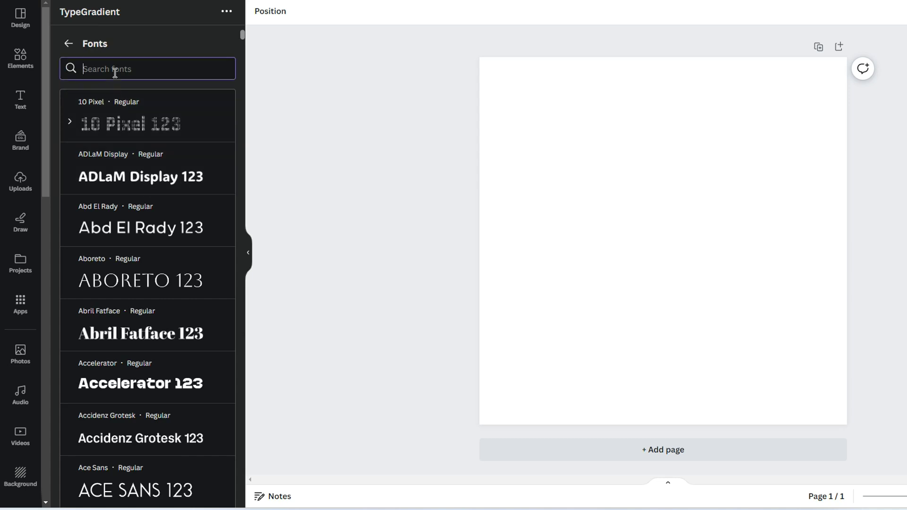
type("ARS")
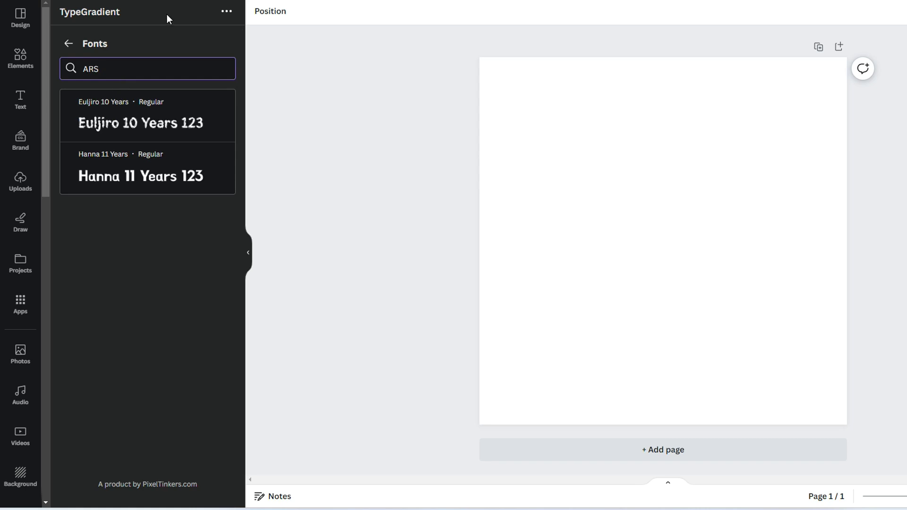
key("BackSpace")
type("IC")
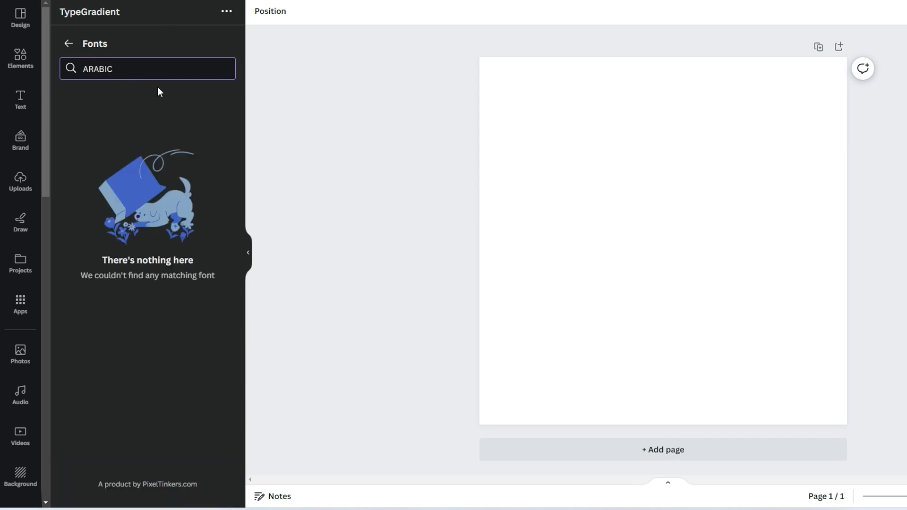
left_click_drag(124, 69, 72, 71)
type("arabi")
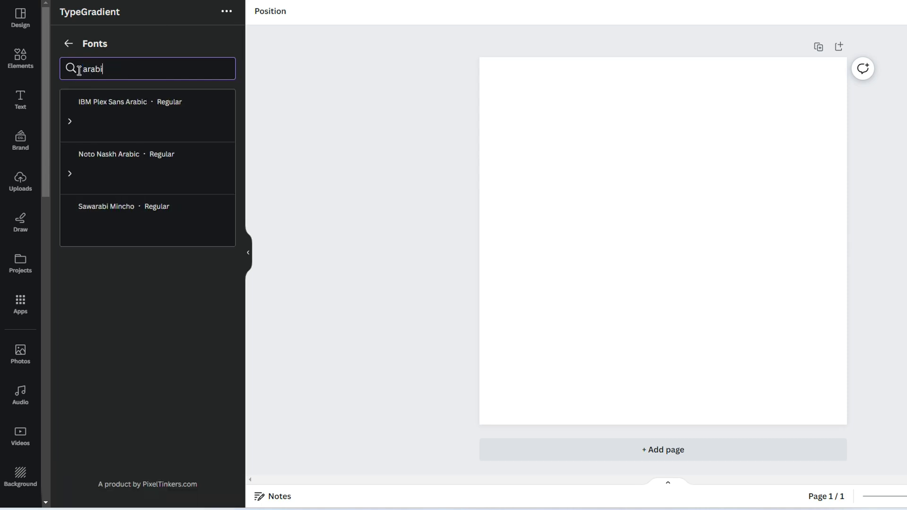
type("c")
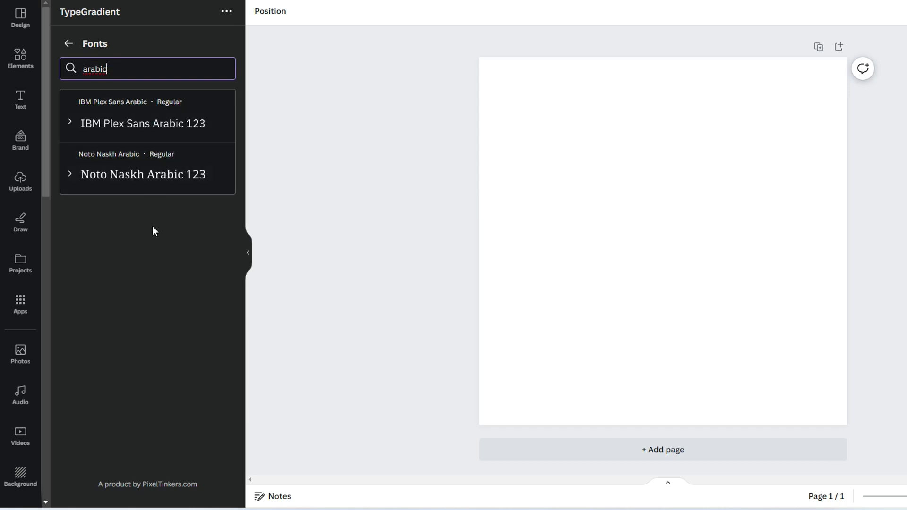
left_click(68, 45)
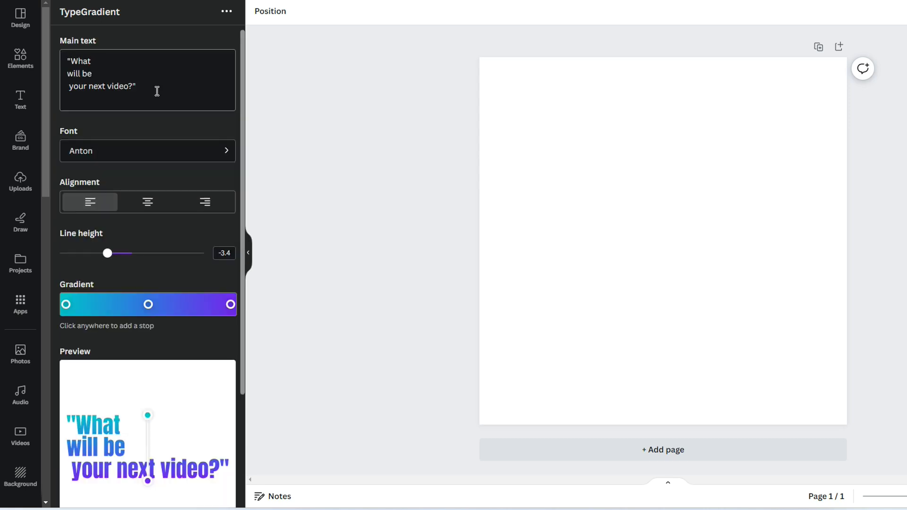
Step: Set the main text's font to Accelerator Regular and its line height to 3.6
left_click(168, 157)
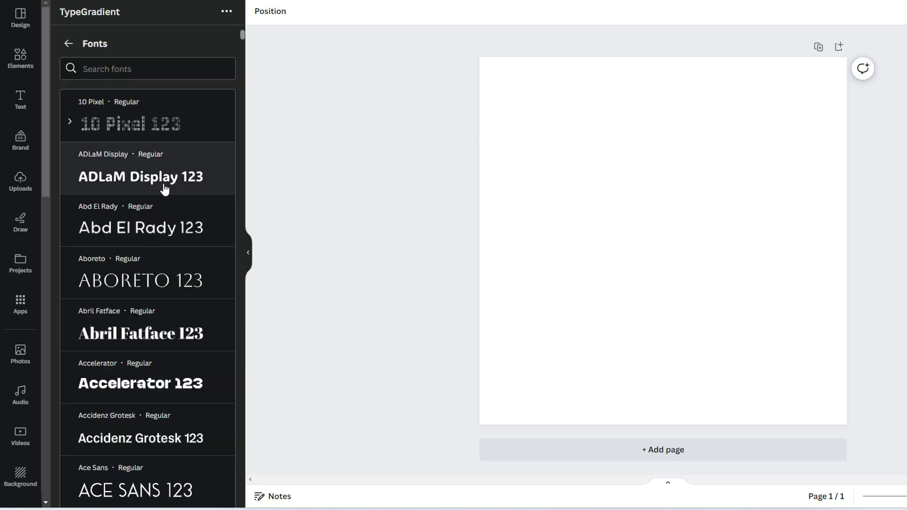
left_click(162, 187)
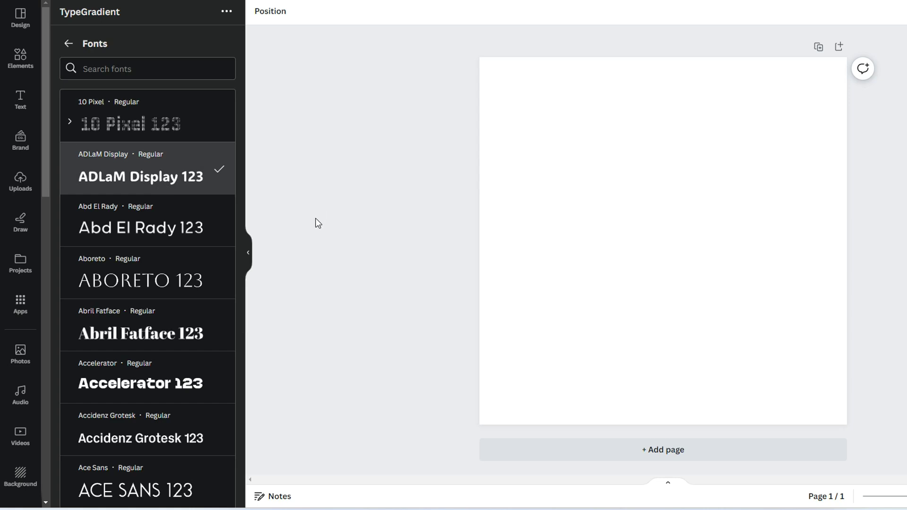
scroll(184, 349, "down", 4)
scroll(163, 251, "up", 1)
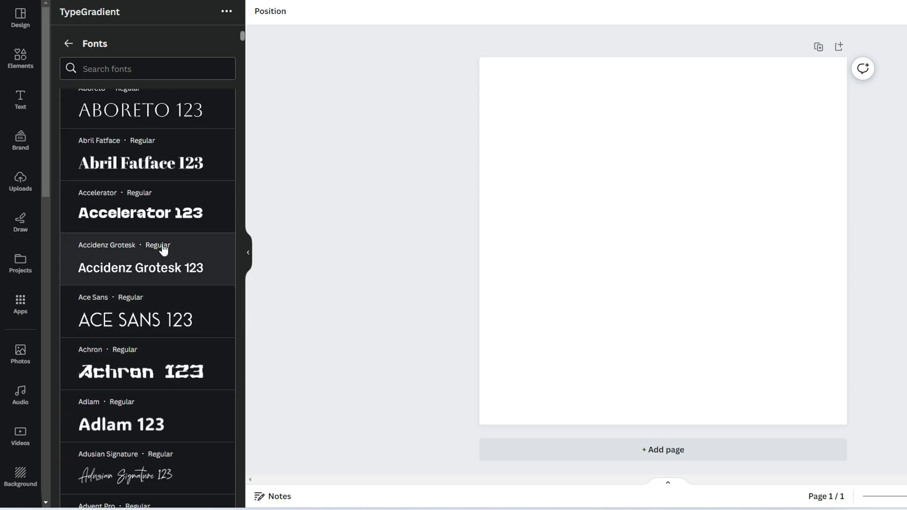
left_click(161, 220)
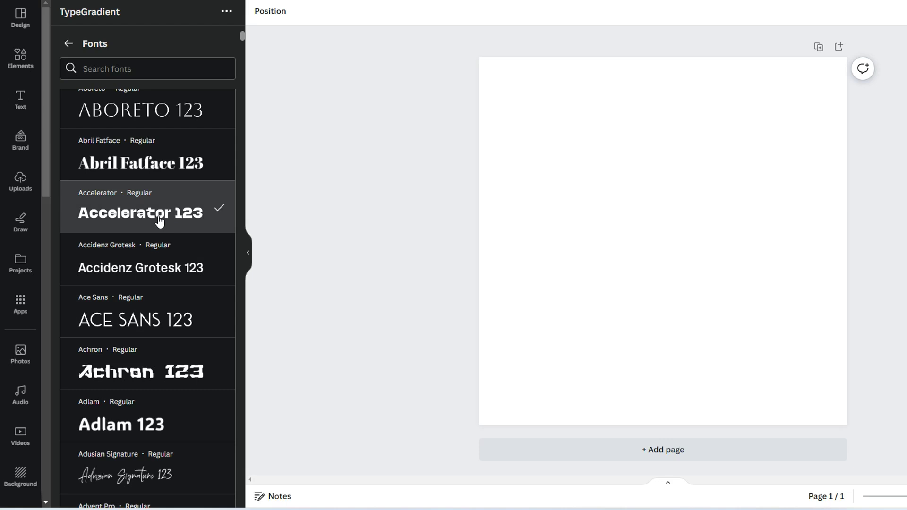
left_click(69, 44)
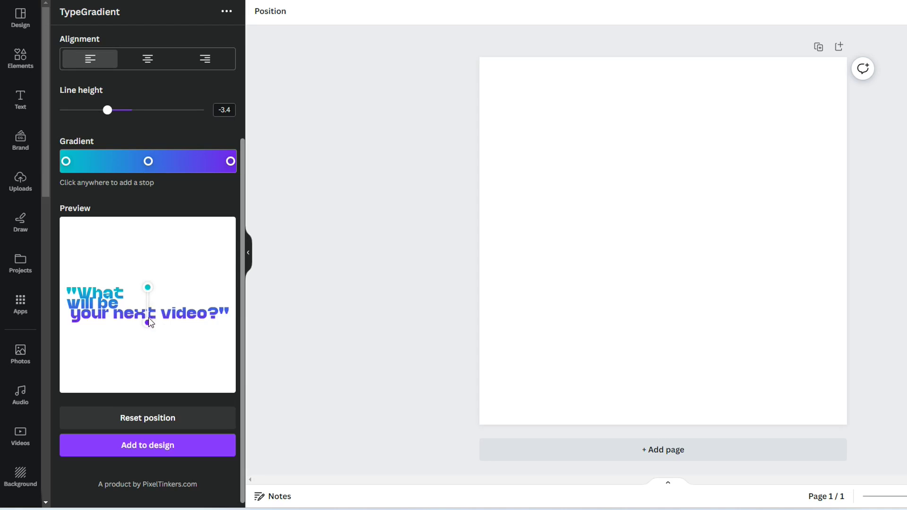
left_click_drag(111, 111, 160, 117)
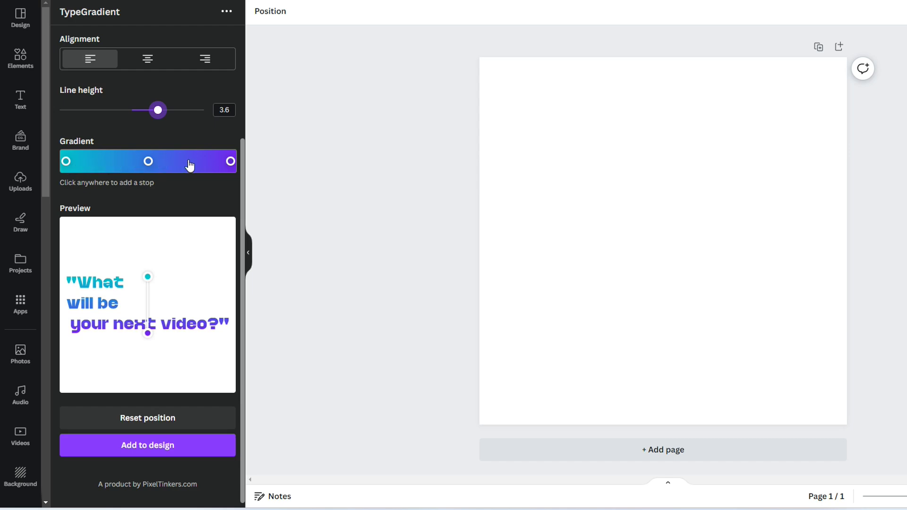
Step: Change the gradient's teal starting stop to green #0c890a
mouse_move(67, 166)
left_mouse_down()
mouse_move(92, 171)
mouse_move(70, 171)
left_mouse_up()
left_click(123, 254)
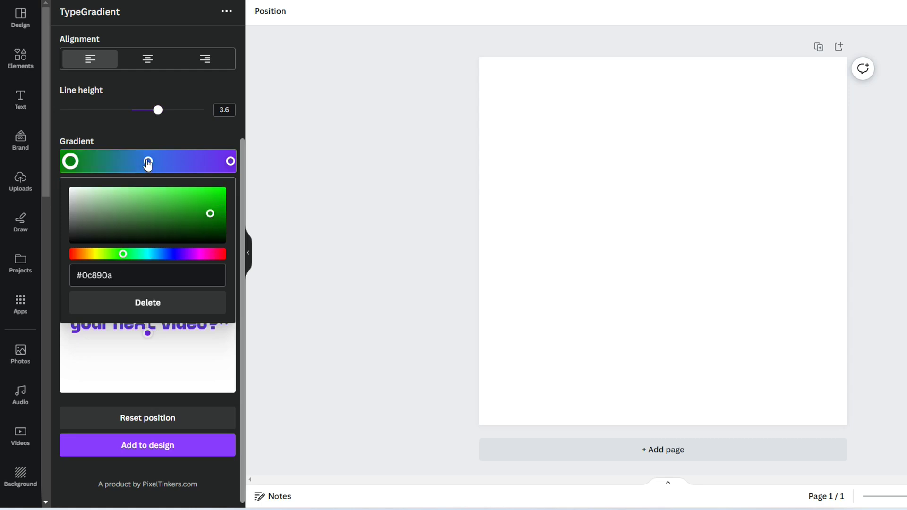
left_click(148, 161)
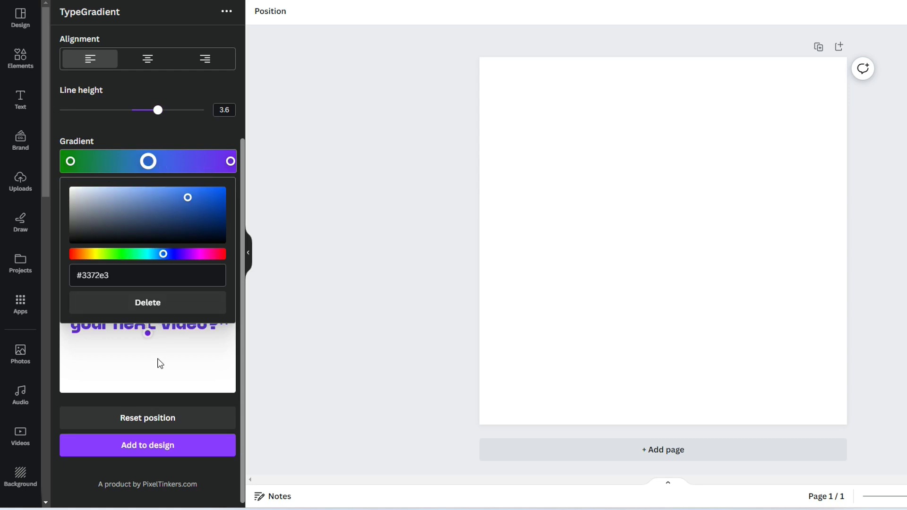
left_click(159, 364)
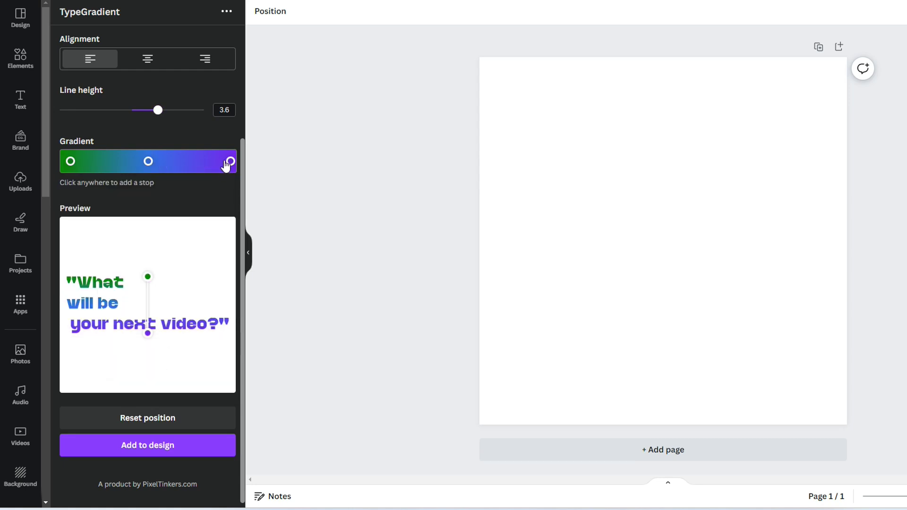
Step: Add a gradient stop just before the purple end stop and color it pink #f2478f
left_click(208, 162)
left_click_drag(175, 255, 212, 258)
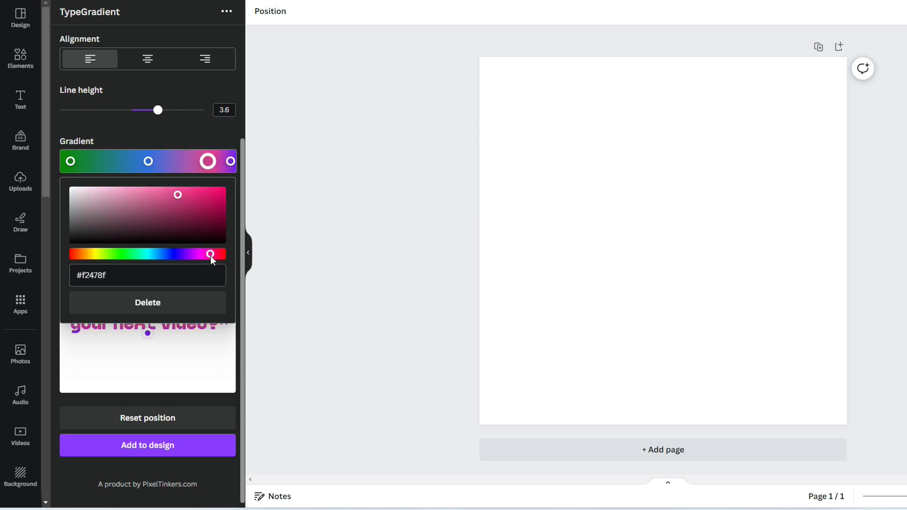
Step: Add a gradient stop between the blue and pink stops and color it pale pink
left_click(191, 355)
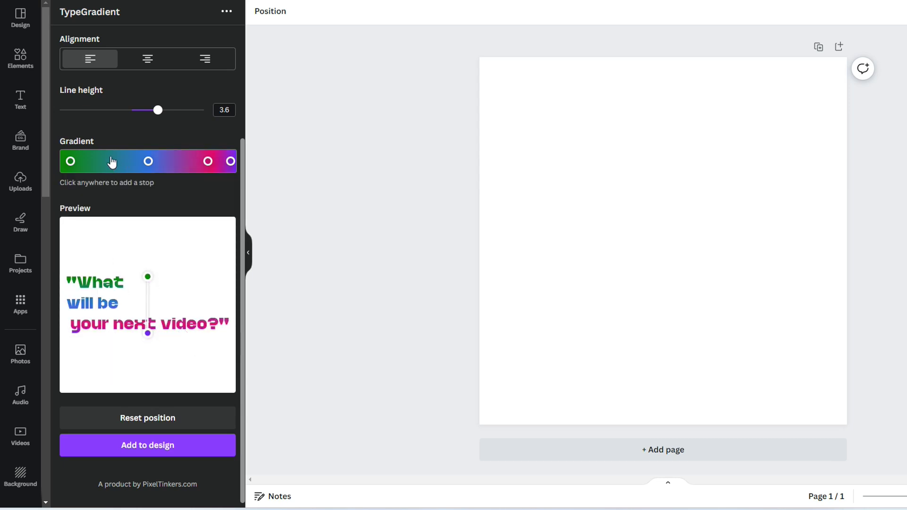
left_click(190, 162)
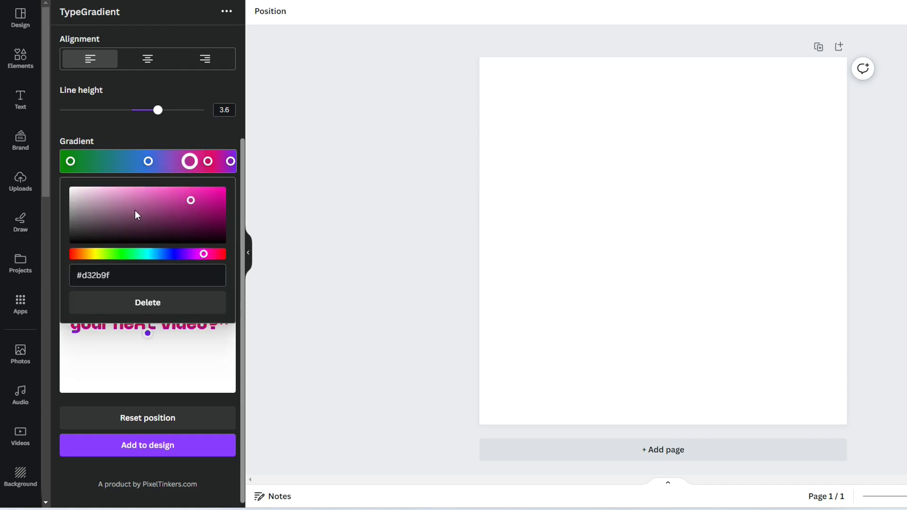
left_click(111, 197)
Step: Add a gradient stop between the green and blue stops and color it dark teal #1f605e
left_click(102, 162)
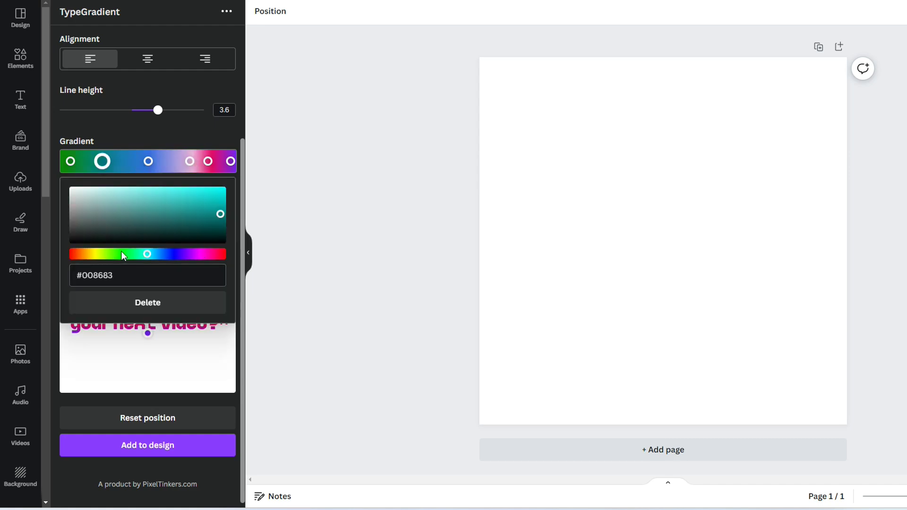
left_click(174, 225)
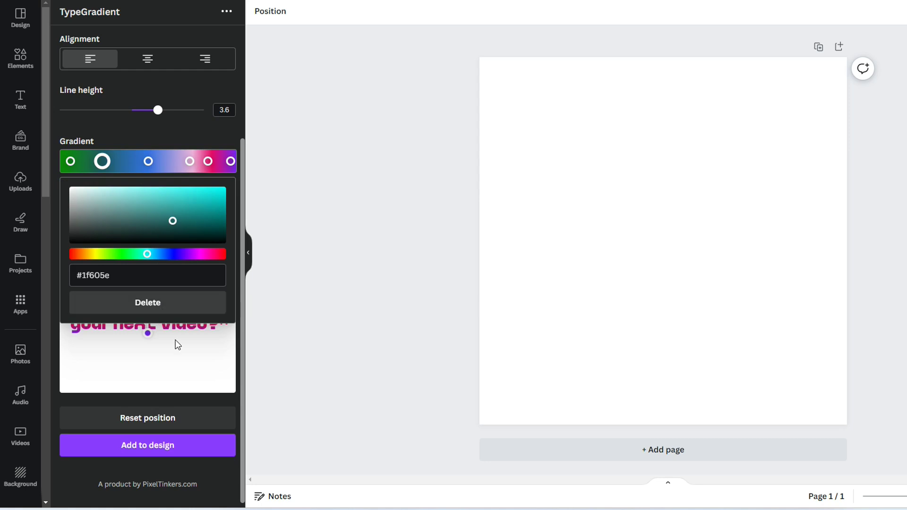
left_click(180, 403)
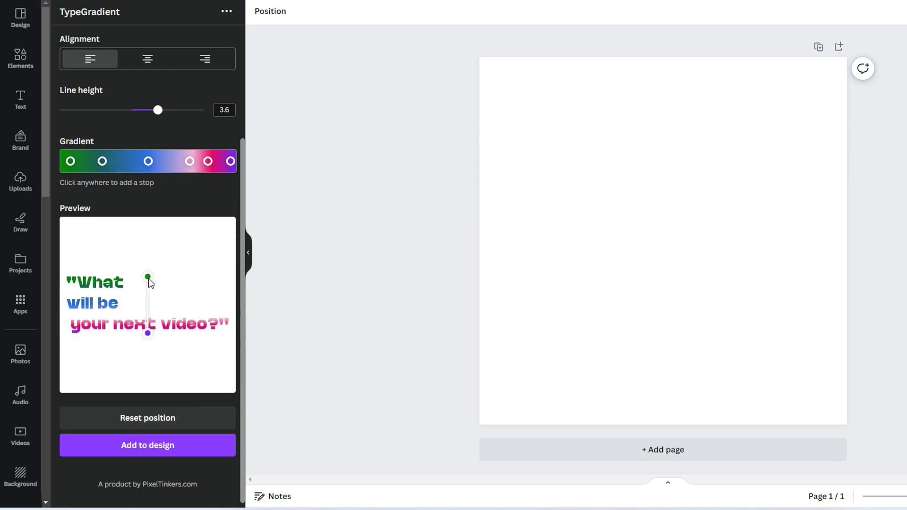
Step: Slant the gradient from the preview's upper-left corner down toward its right side, and add the text to the design
left_click_drag(149, 280, 158, 246)
left_click_drag(148, 337, 202, 284)
left_click_drag(158, 253, 76, 242)
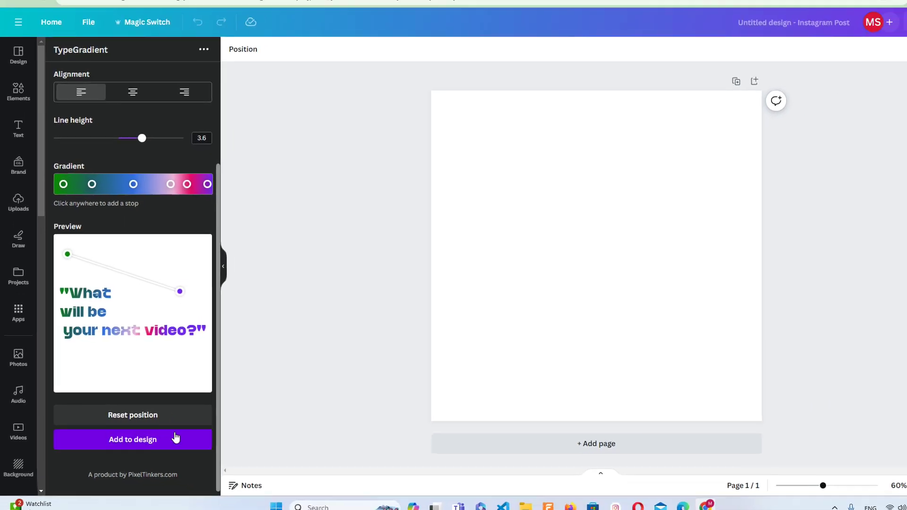
left_click(161, 451)
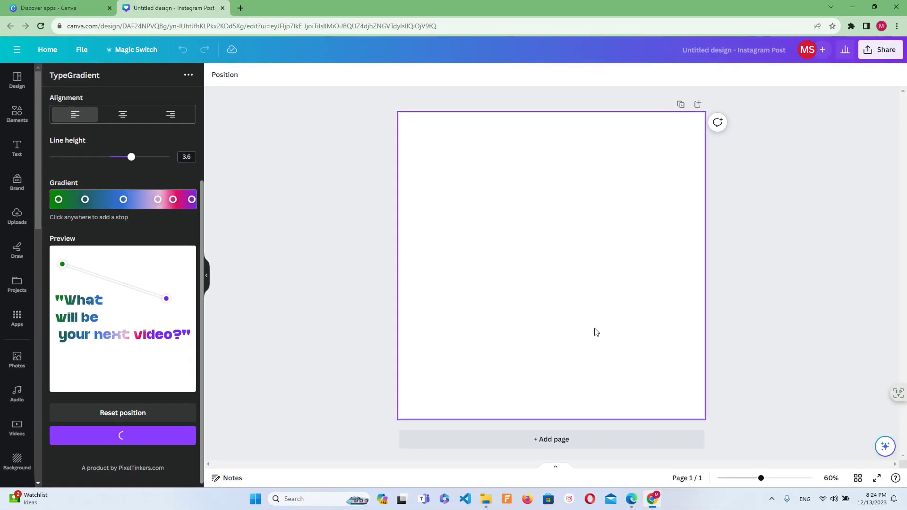
Step: Enlarge the gradient text to almost the full page width and place it around the middle of the page
left_click_drag(613, 244, 645, 135)
left_click_drag(491, 223, 432, 172)
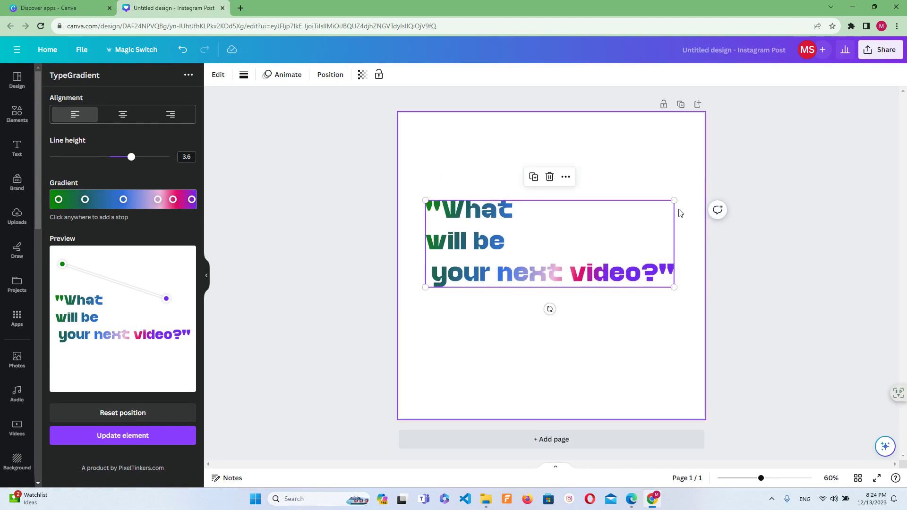
left_click_drag(674, 200, 690, 171)
mouse_move(640, 287)
left_mouse_down()
mouse_move(632, 297)
mouse_move(649, 290)
left_mouse_up()
mouse_move(414, 201)
left_mouse_down()
mouse_move(407, 197)
mouse_move(511, 233)
mouse_move(433, 199)
mouse_move(422, 211)
left_mouse_up()
left_click(459, 413)
left_click(490, 273)
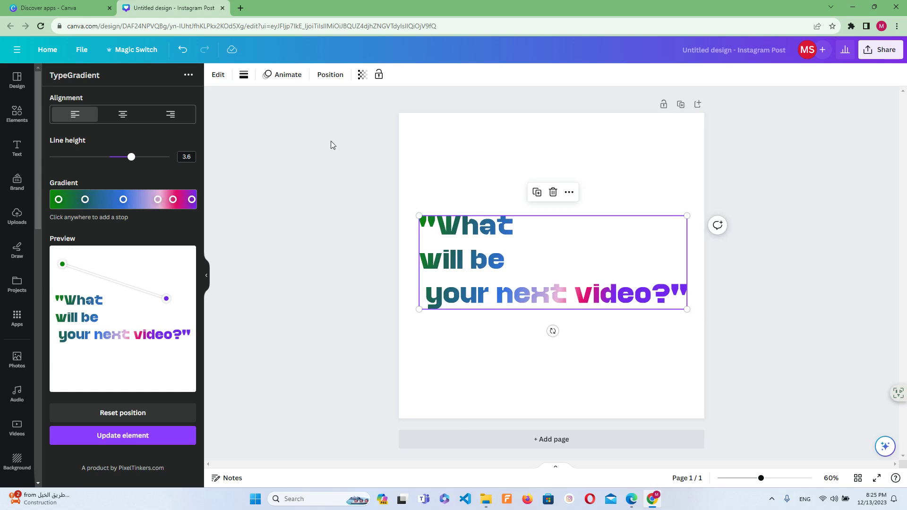
Step: Apply the Pan element animation to the gradient text
left_click(288, 75)
left_click(134, 188)
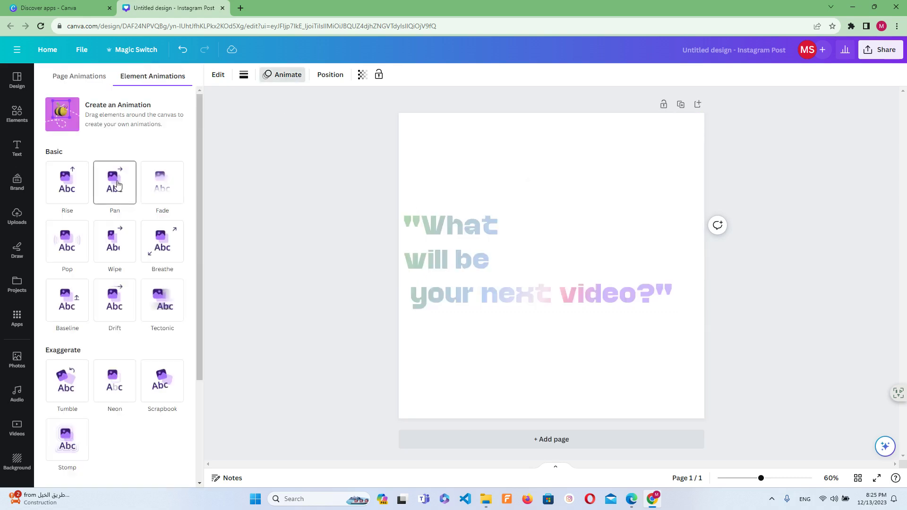